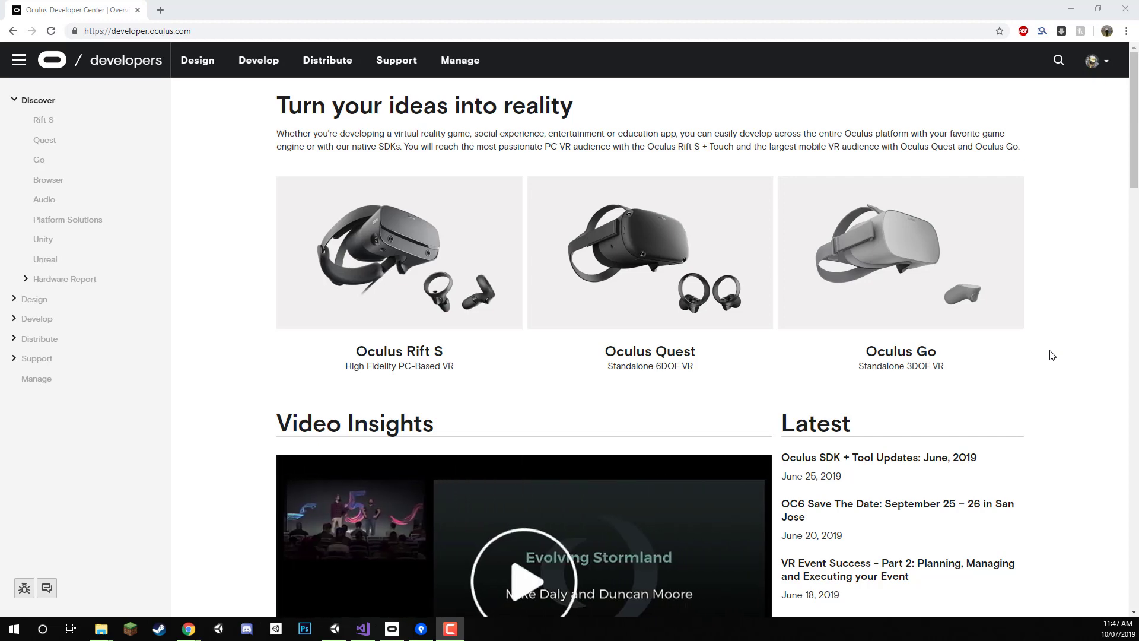
Go from the developer.oculus.com home page to the Manage dashboard overview.
click(142, 37)
click(226, 122)
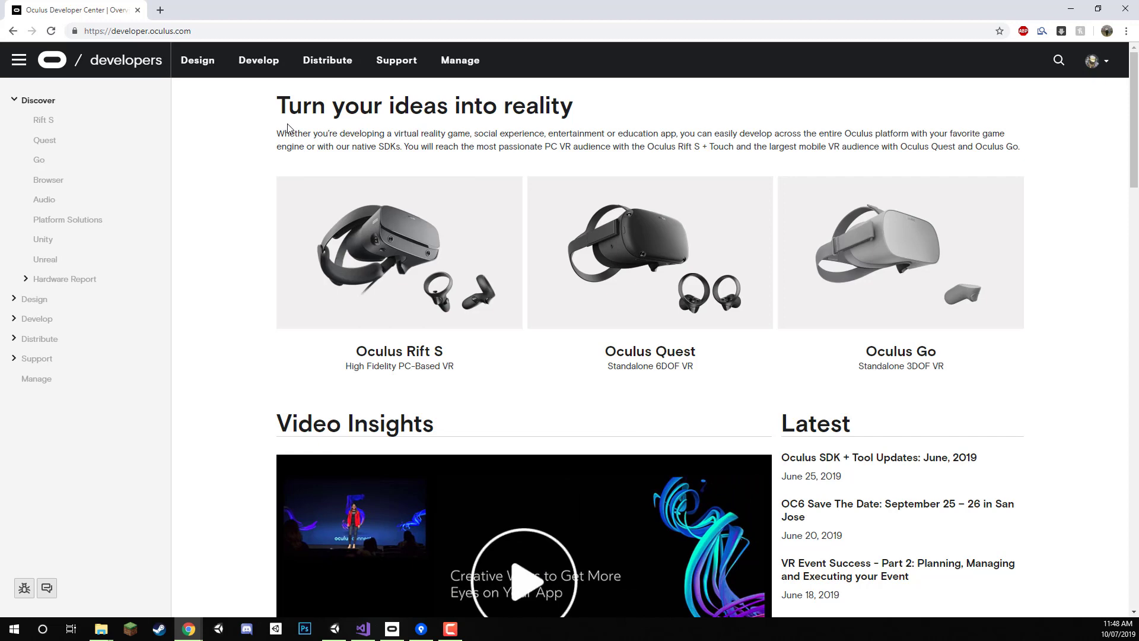
Go to the My Apps page listing the OculusAvatarCourse Rift app.
click(457, 62)
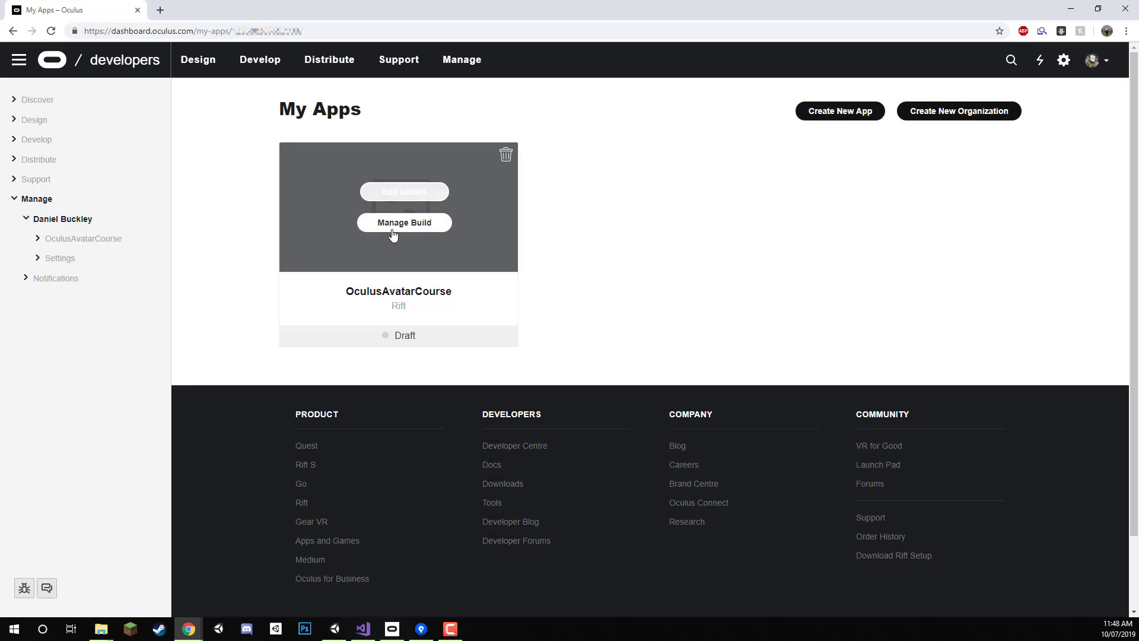
Name the new app 'TargetHitter' and choose Oculus Rift as its platform.
click(825, 117)
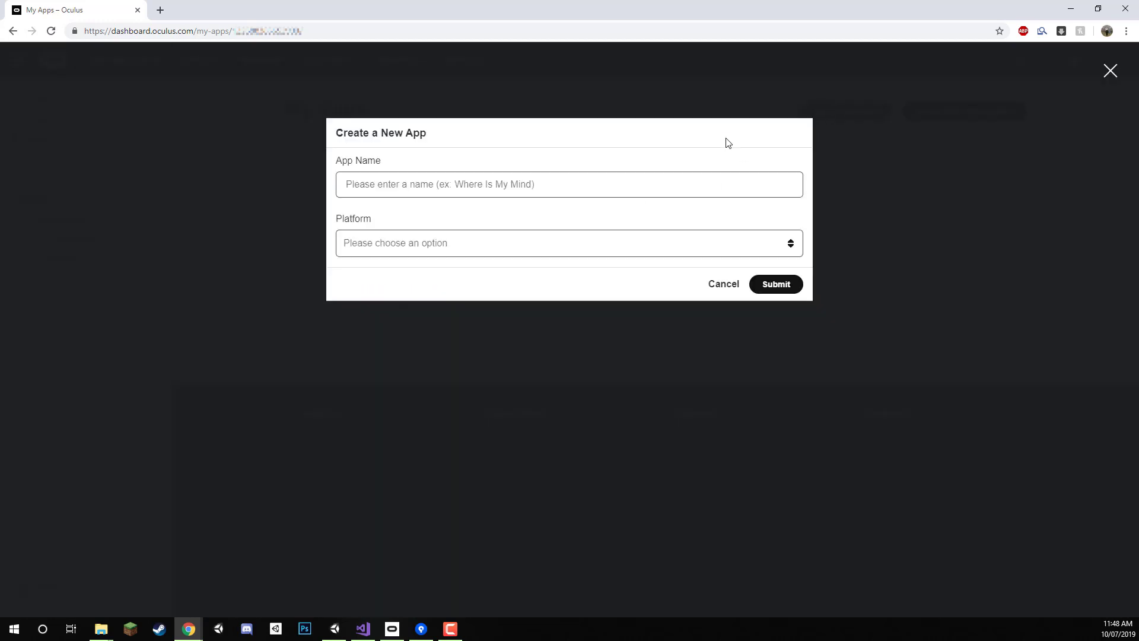
text(TargetHi)
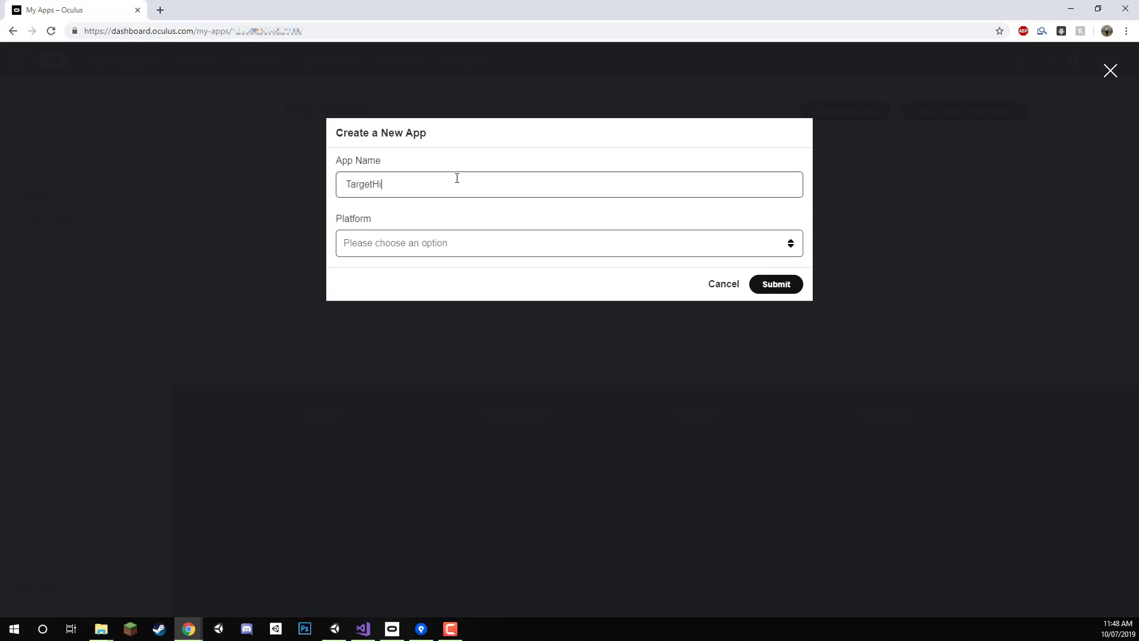
text(tter)
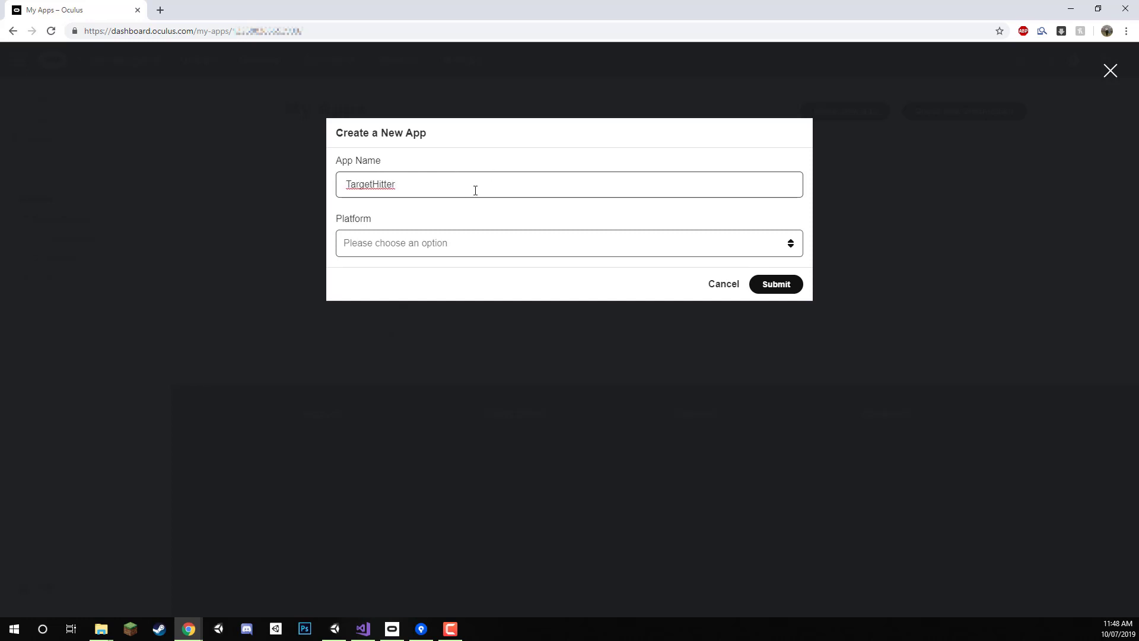
click(445, 251)
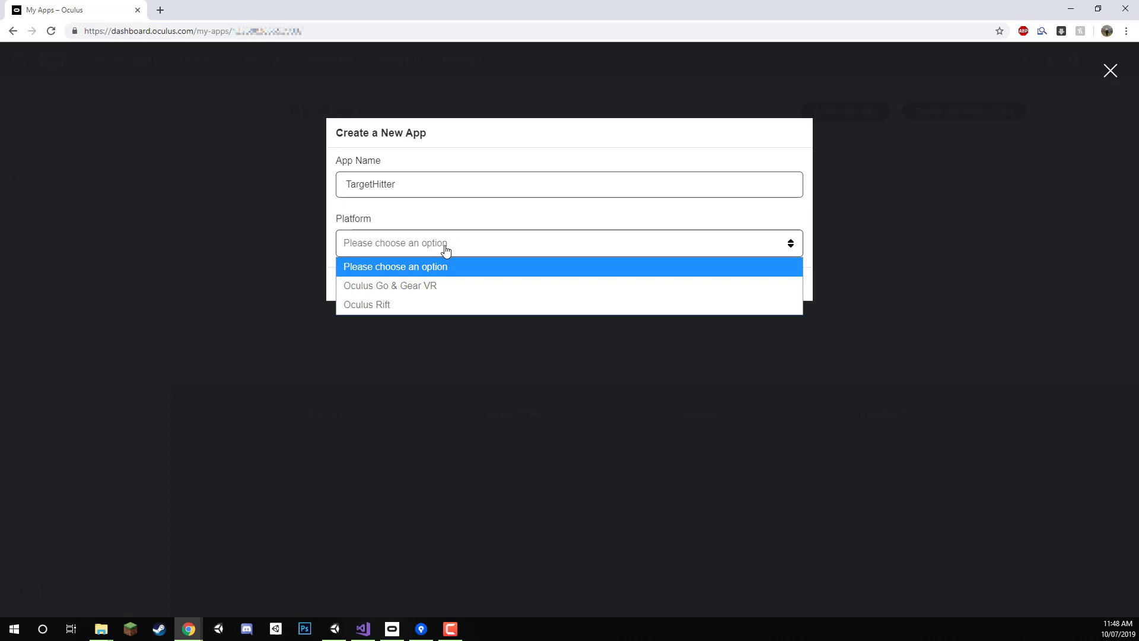
click(399, 304)
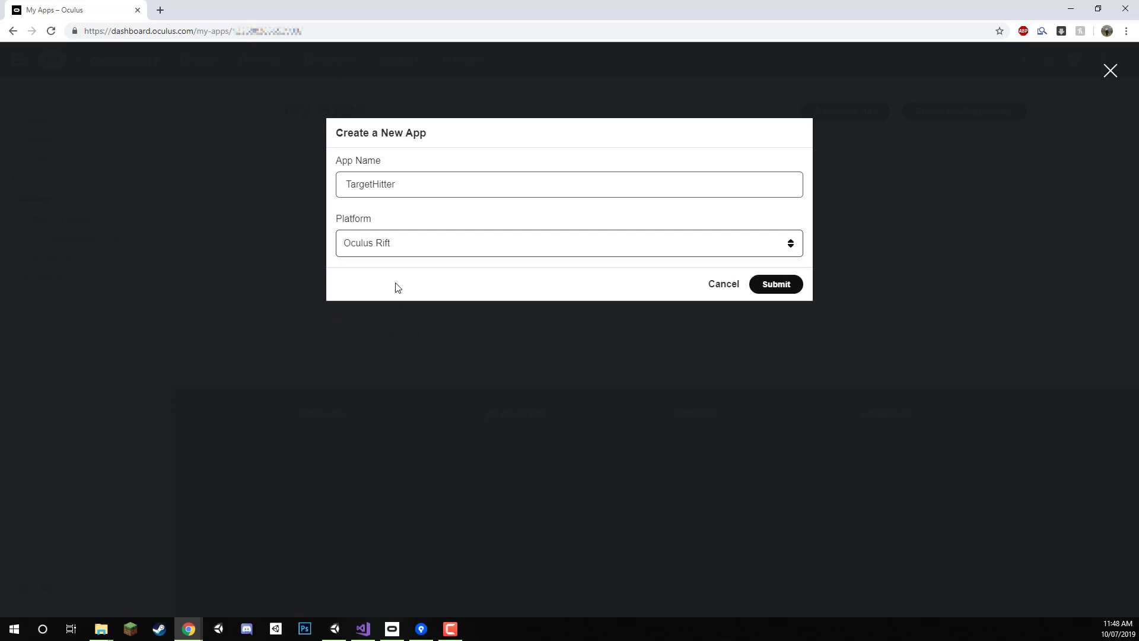
Submit the TargetHitter app and select its App ID on the Getting Started API page.
click(775, 284)
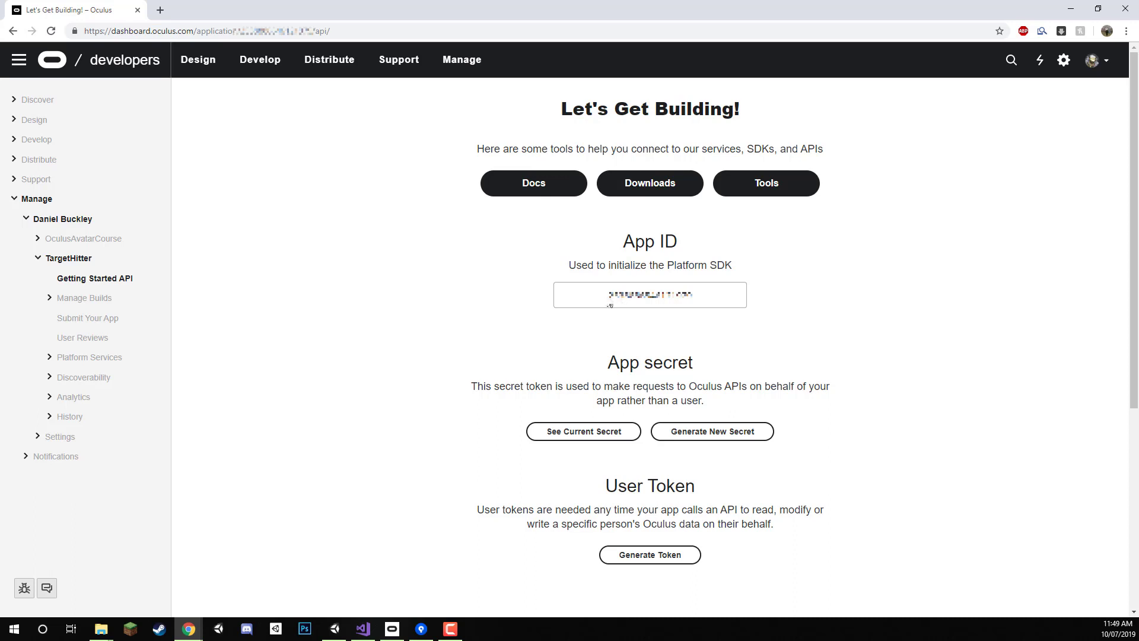
drag(613, 301, 694, 300)
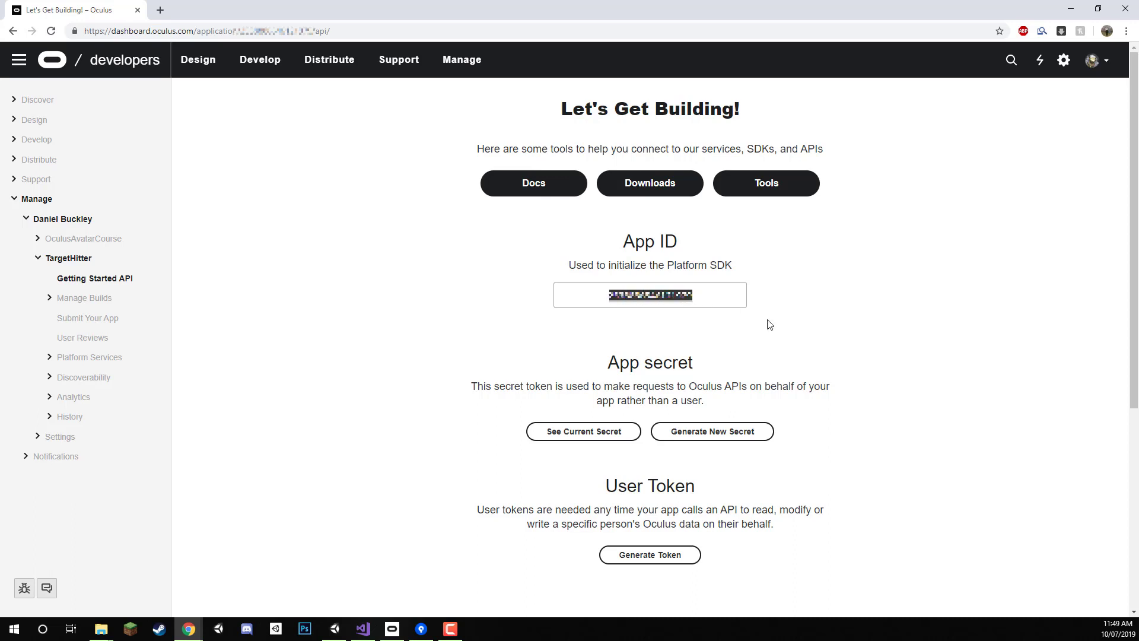
click(877, 321)
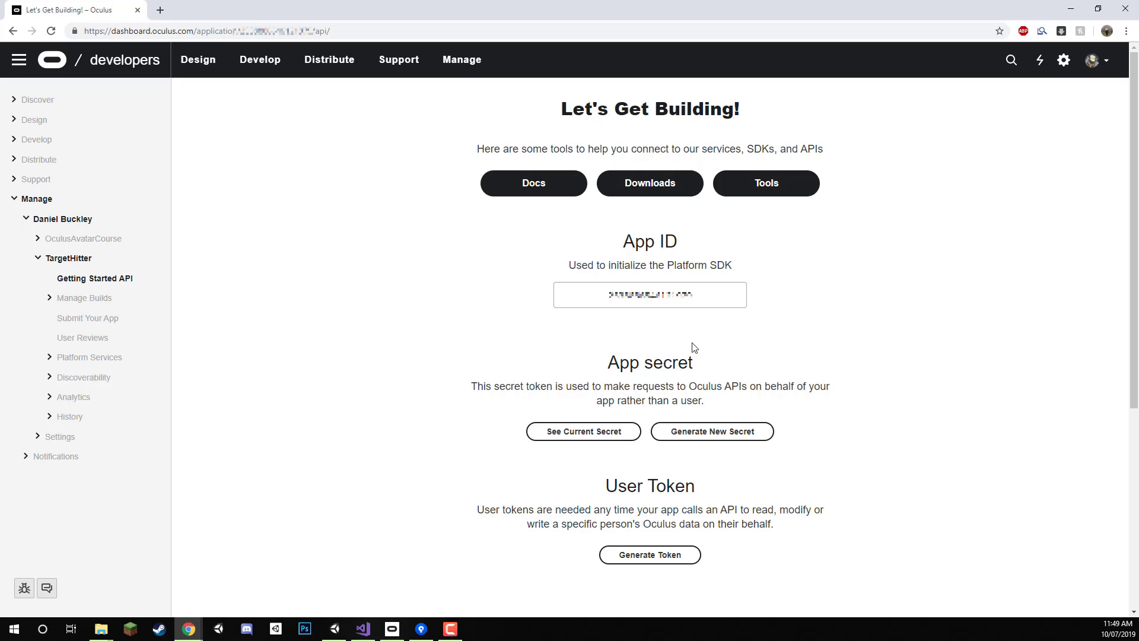
double_click(650, 296)
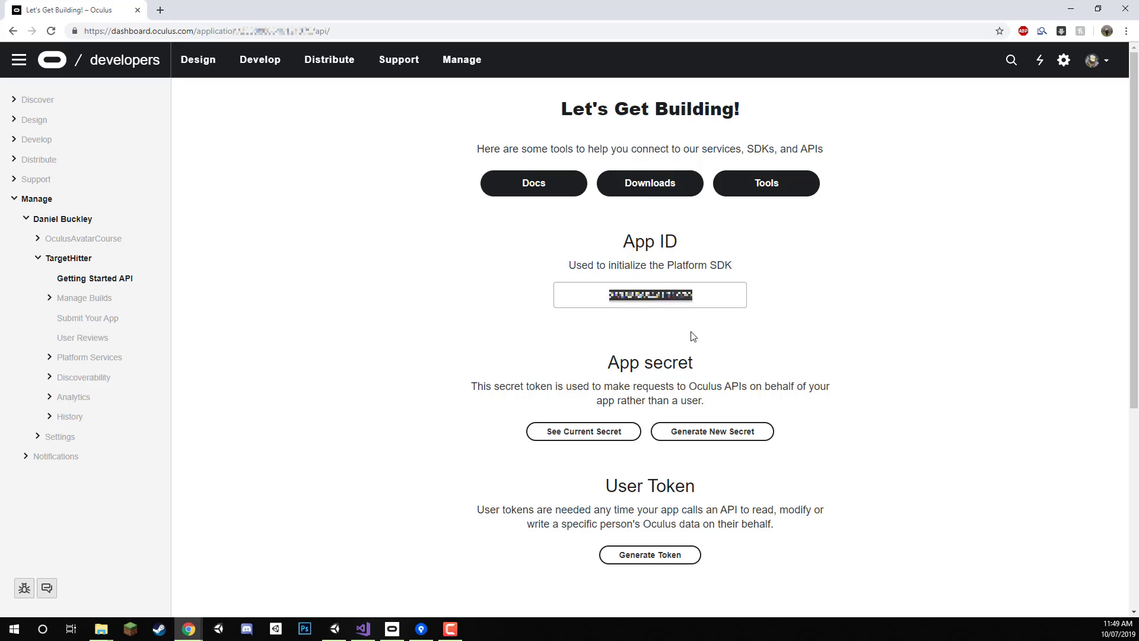
click(804, 322)
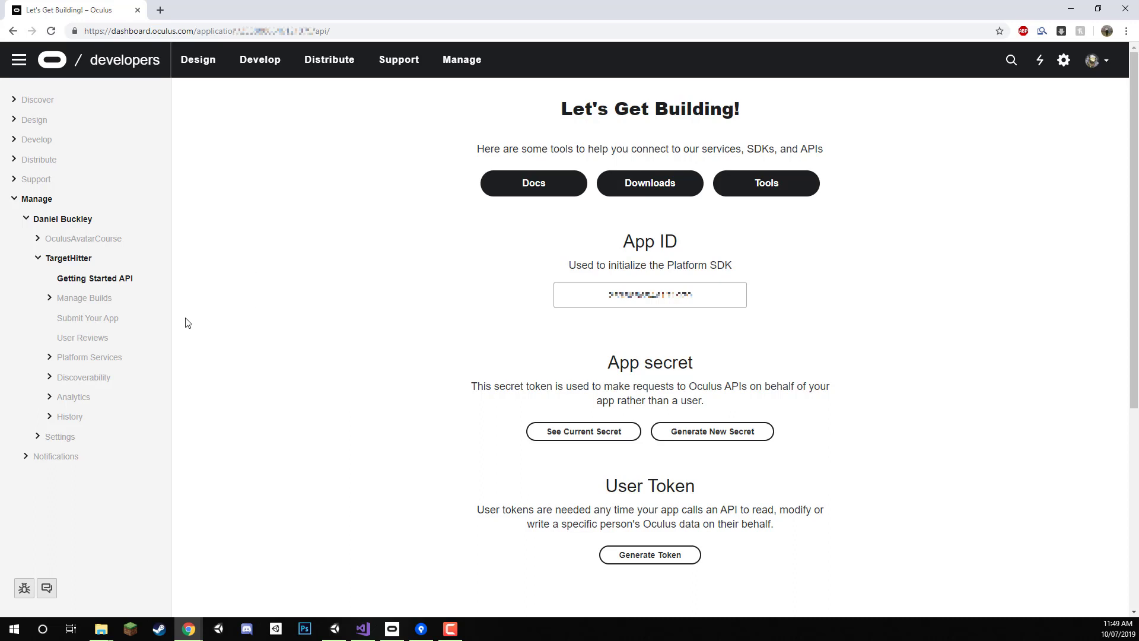
Expand TargetHitter's Platform Services in the sidebar and go to Leaderboards.
click(50, 357)
scroll(57, 365, down, 3)
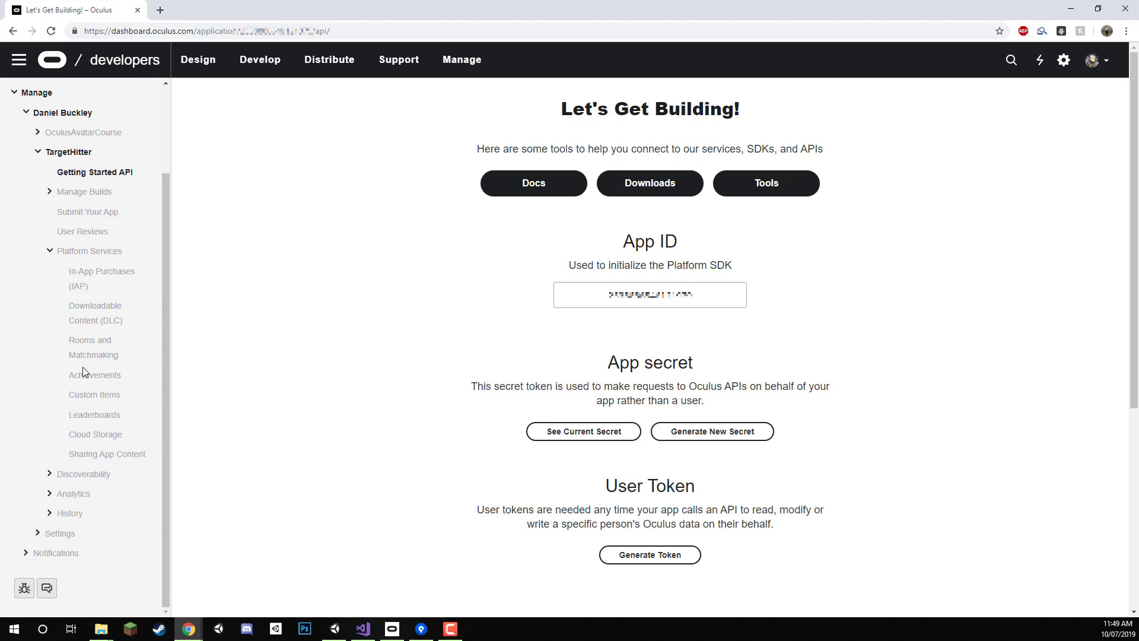
click(86, 416)
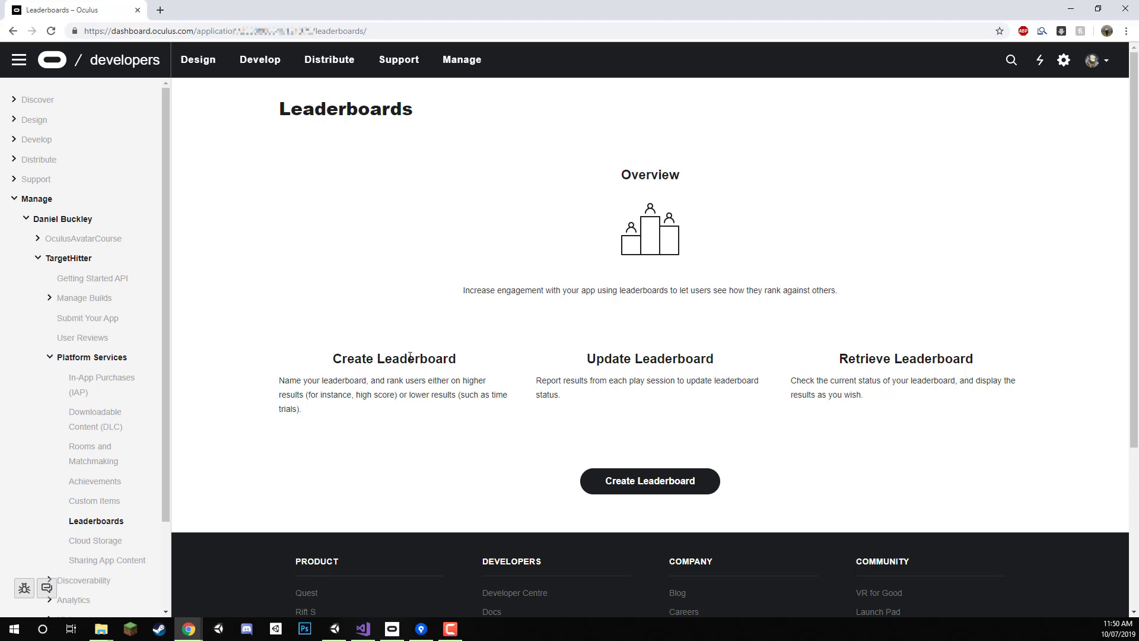
Fill in a new leaderboard with API name 'HighestScore' and sort order Higher is better.
click(642, 484)
click(390, 218)
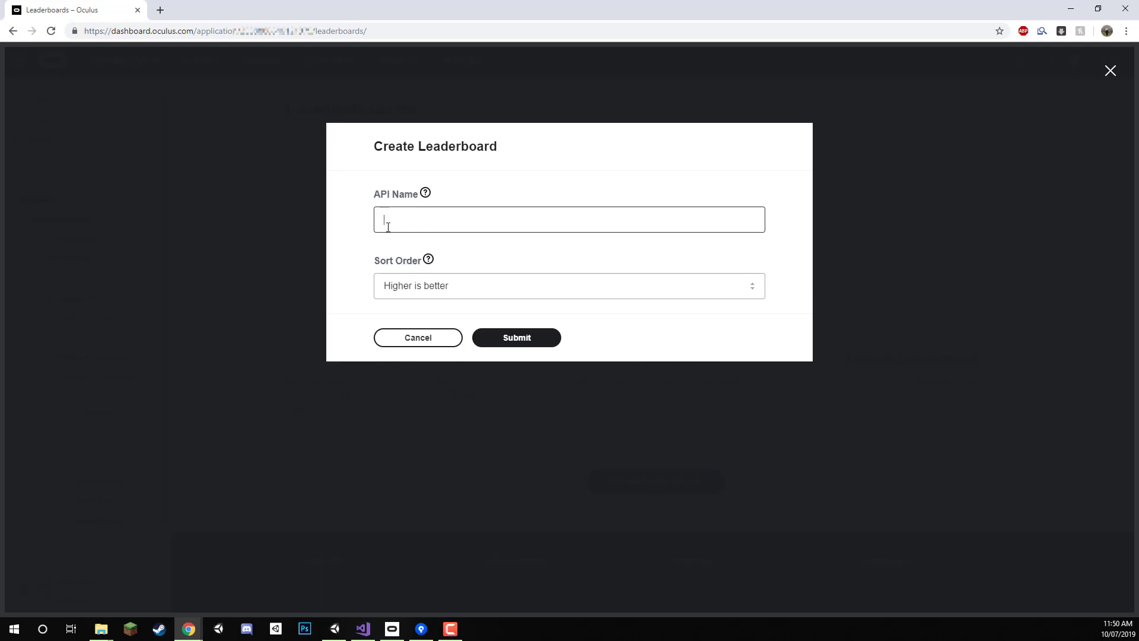
text(HighestScore)
click(441, 290)
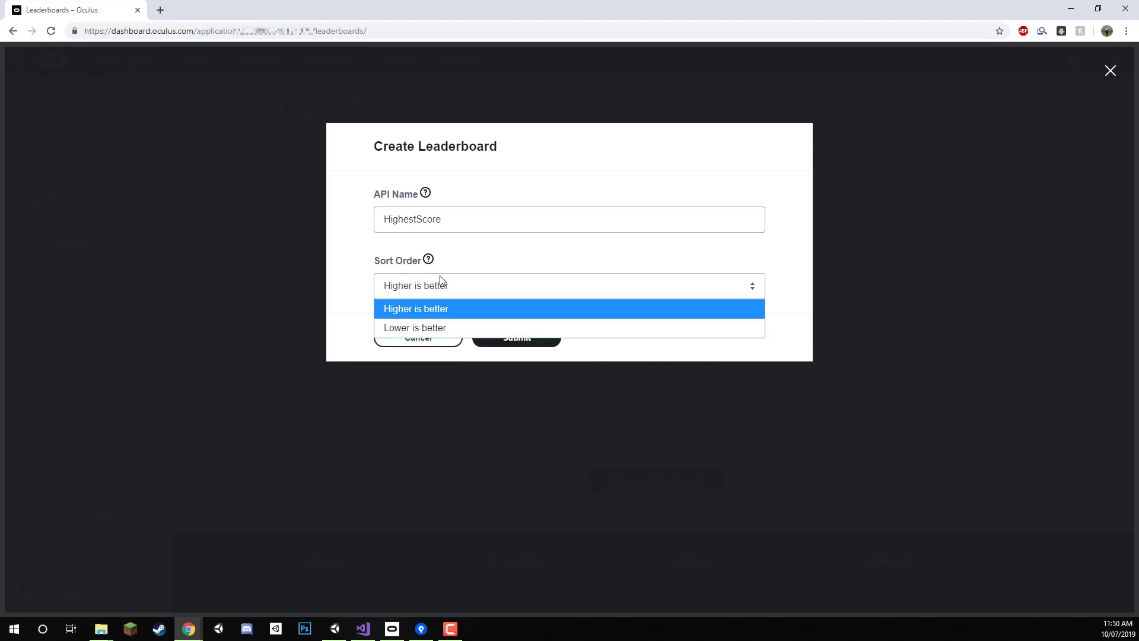
click(422, 310)
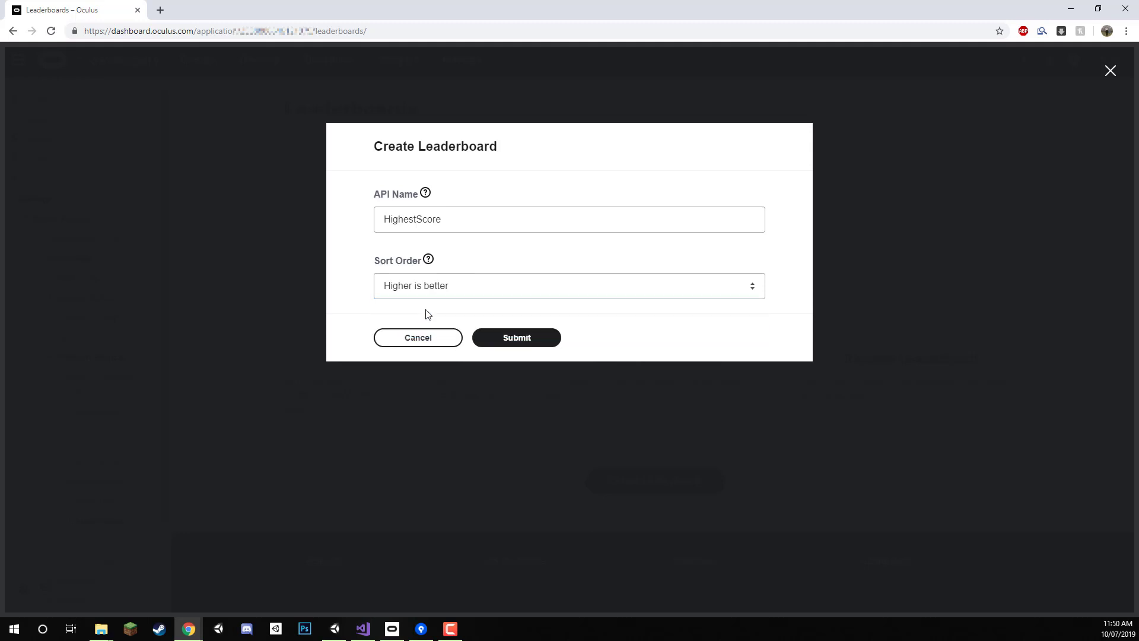
Submit the HighestScore leaderboard and check its row in the Leaderboards list.
click(502, 343)
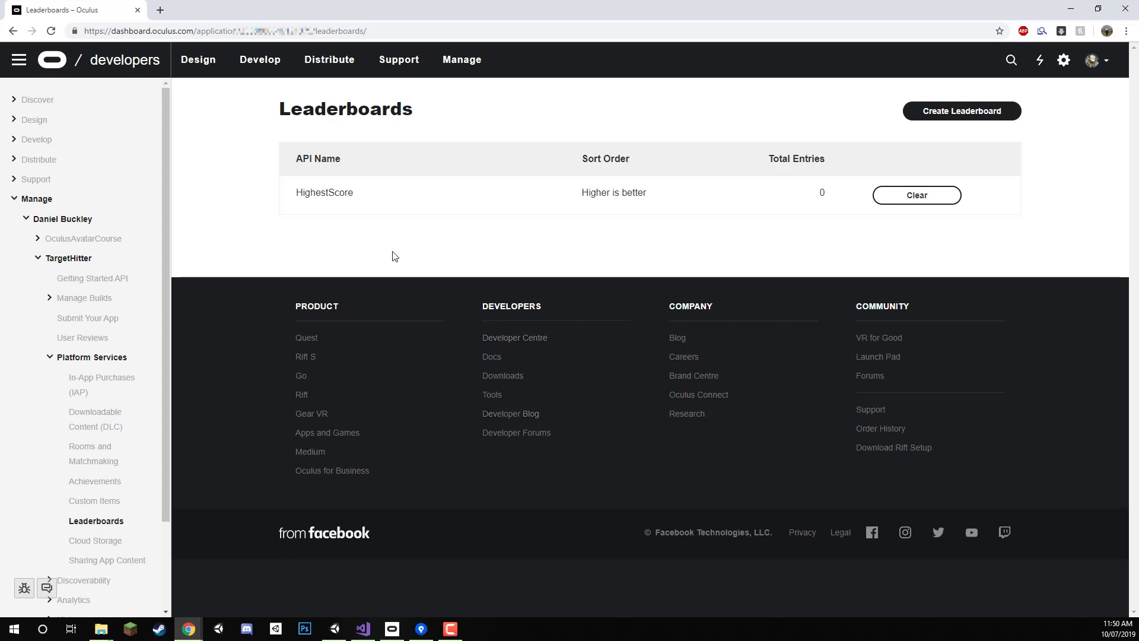
drag(287, 193, 620, 208)
click(659, 233)
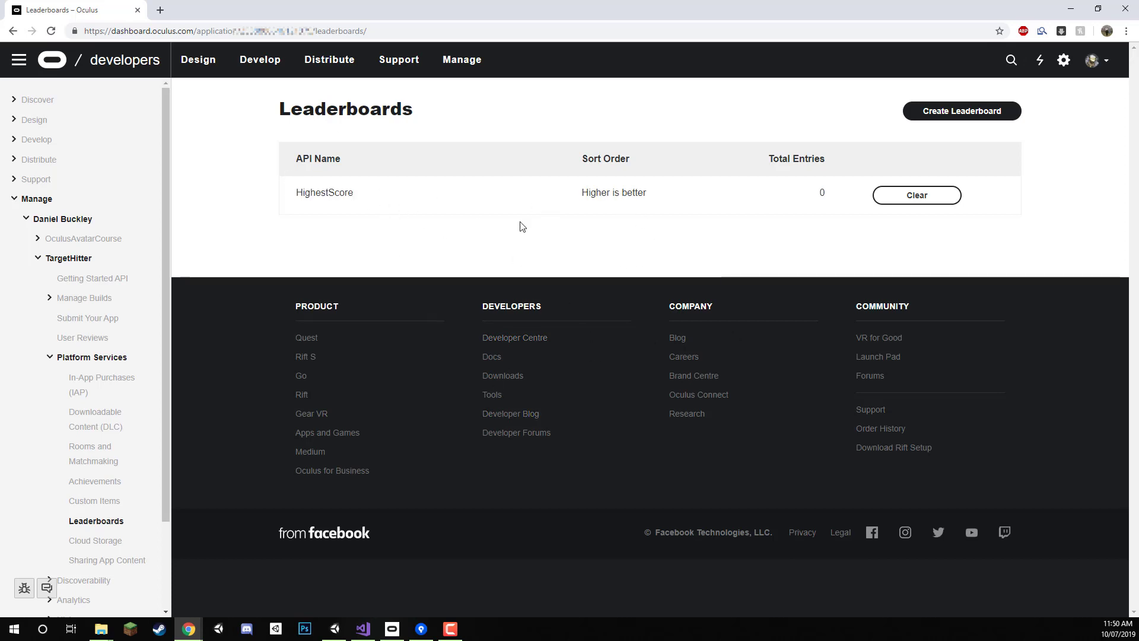
double_click(317, 195)
click(389, 234)
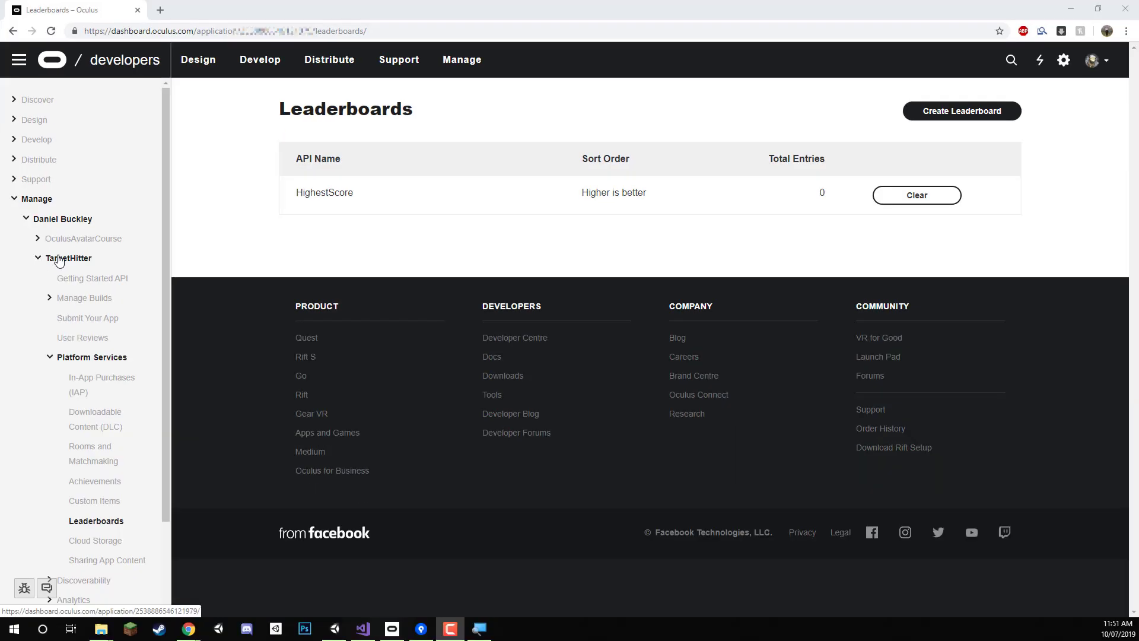
Return to the TargetHitter overview and scroll through its 8 submission steps.
click(147, 362)
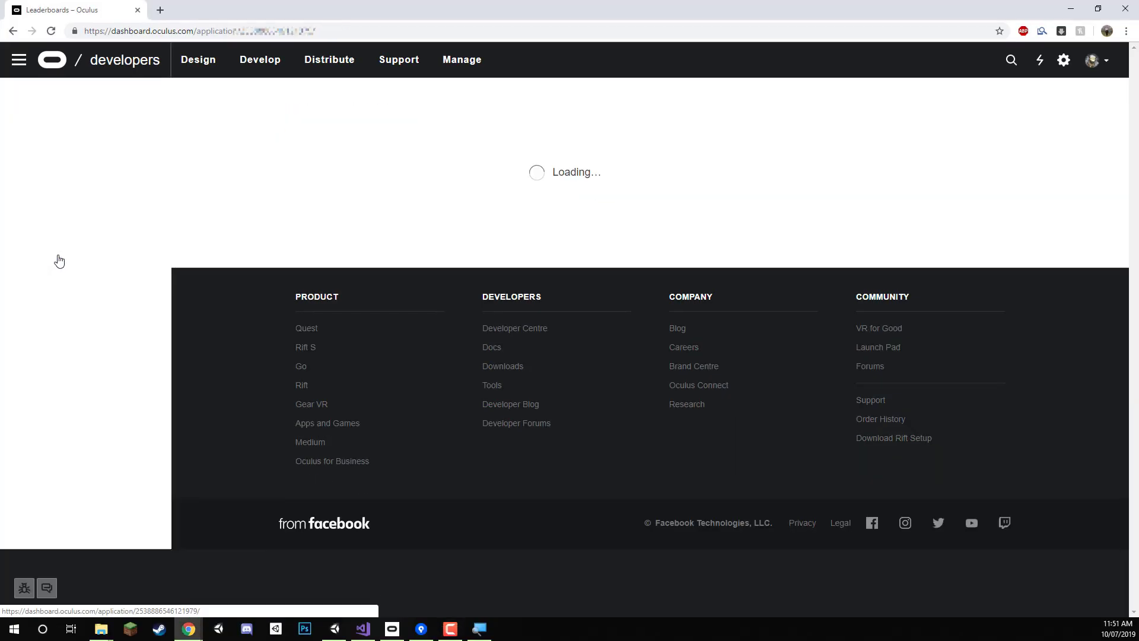
scroll(416, 208, down, 3)
scroll(531, 300, up, 2)
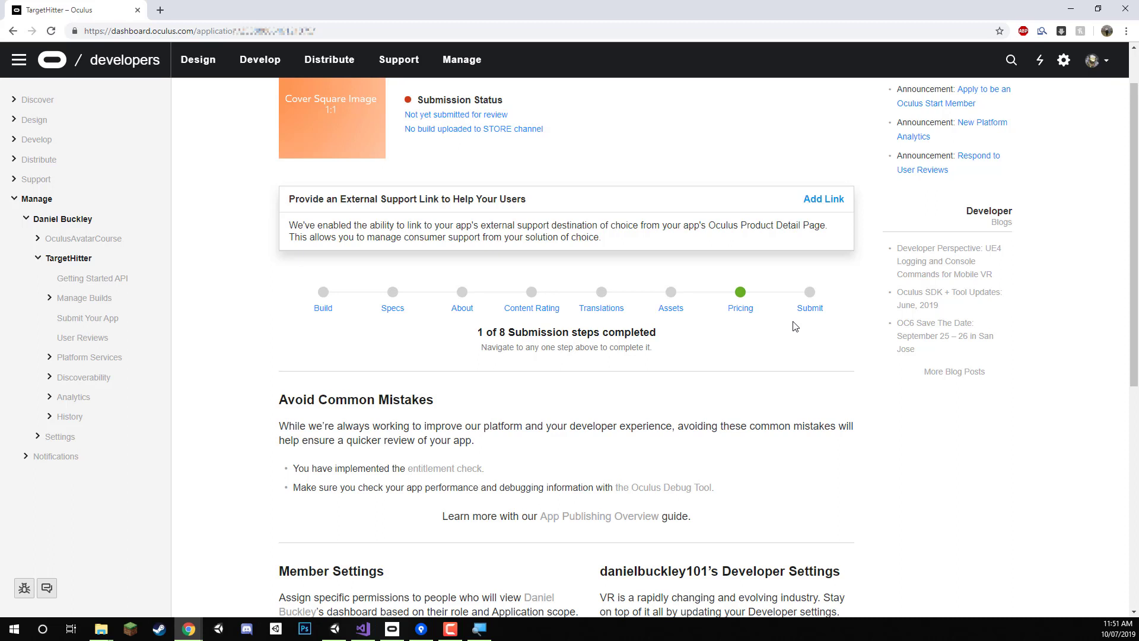
scroll(796, 326, up, 1)
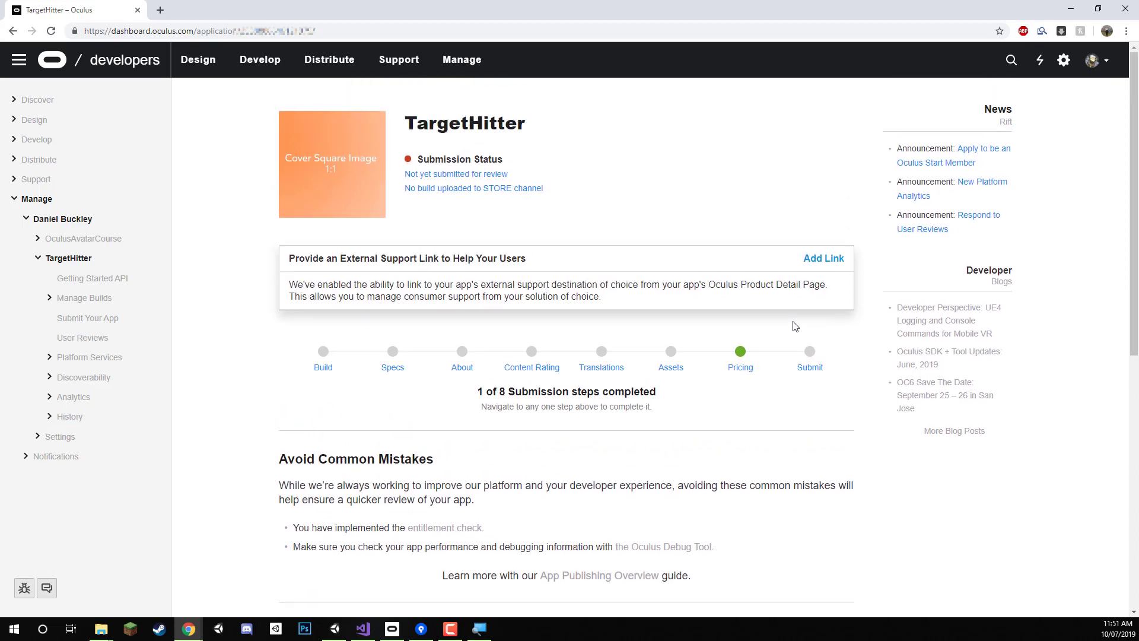
Reopen TargetHitter's Getting Started API page and select the App ID value again.
click(80, 286)
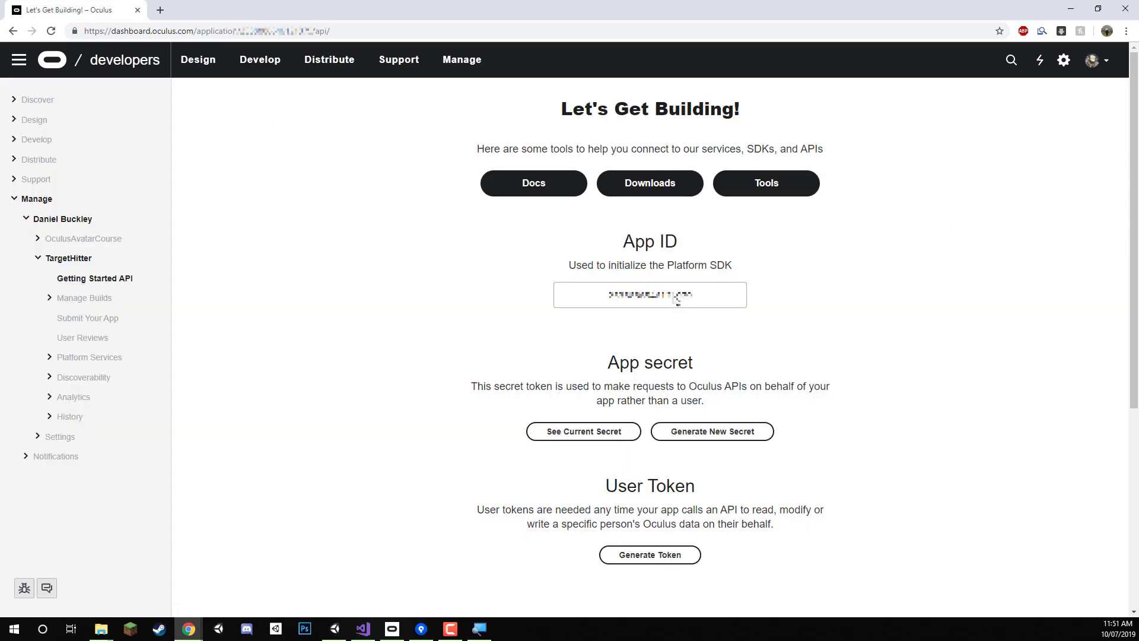
double_click(677, 300)
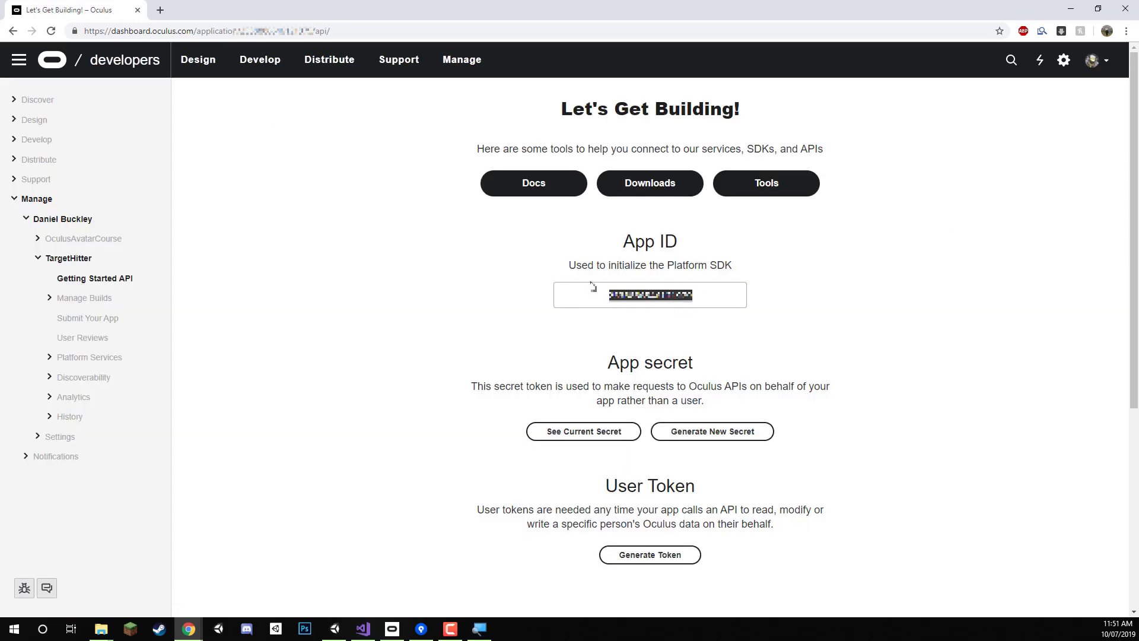
click(879, 333)
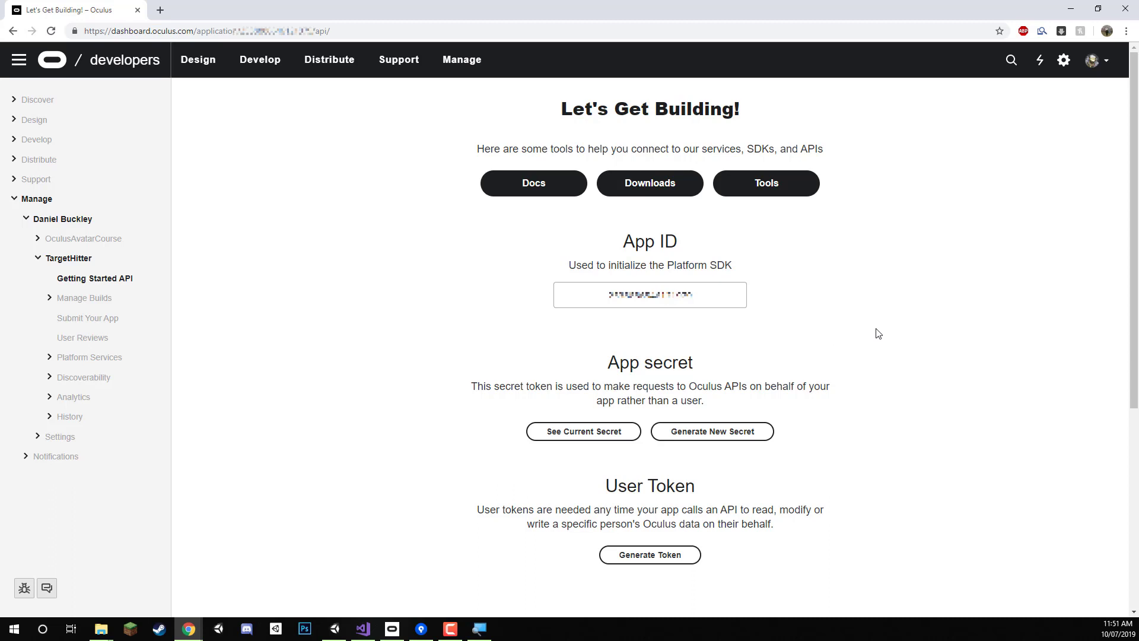